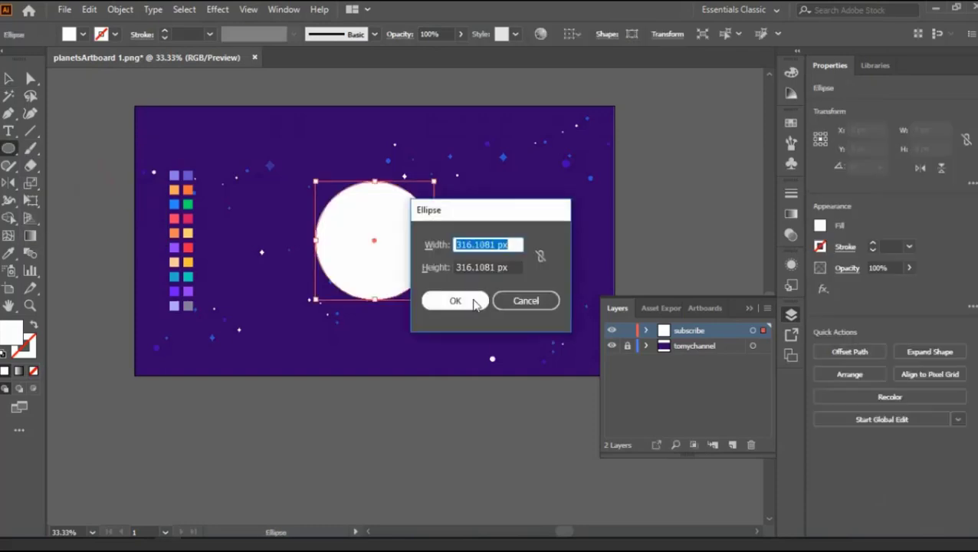
Draw a 316 px white circle, add an enlarged offset duplicate, and Paste in Front a copy
left_click(445, 301)
left_click_drag(398, 190, 386, 177)
left_click_drag(431, 103, 437, 93)
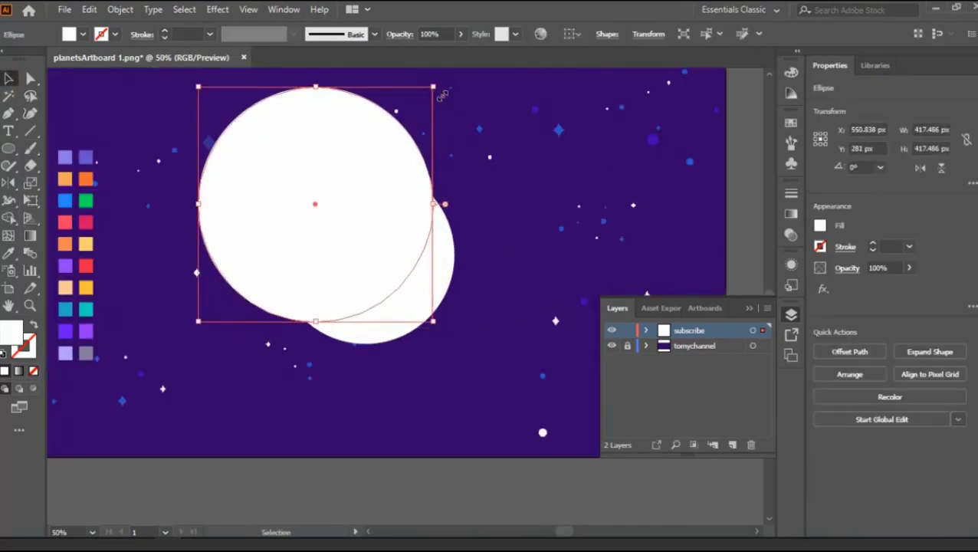
left_click(89, 9)
left_click(165, 107)
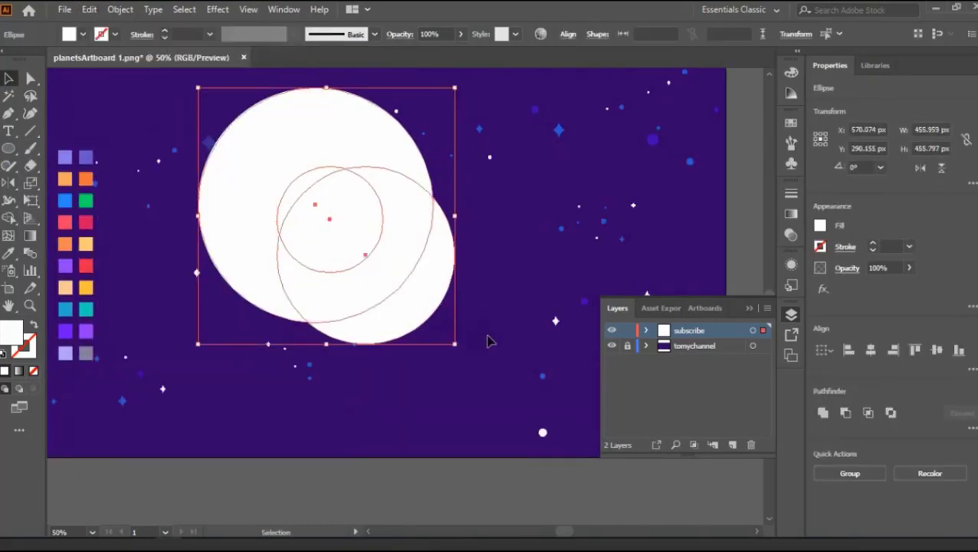
left_click(352, 219)
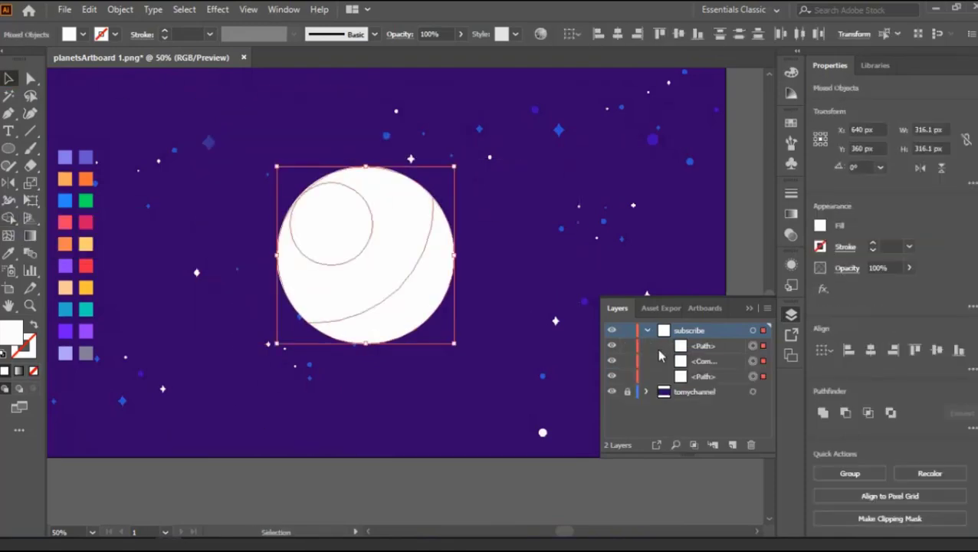
Lock the subscribe layer, create a new layer named 'm', and paste the circles onto it
left_click(533, 162)
left_click(647, 330)
left_click(627, 330)
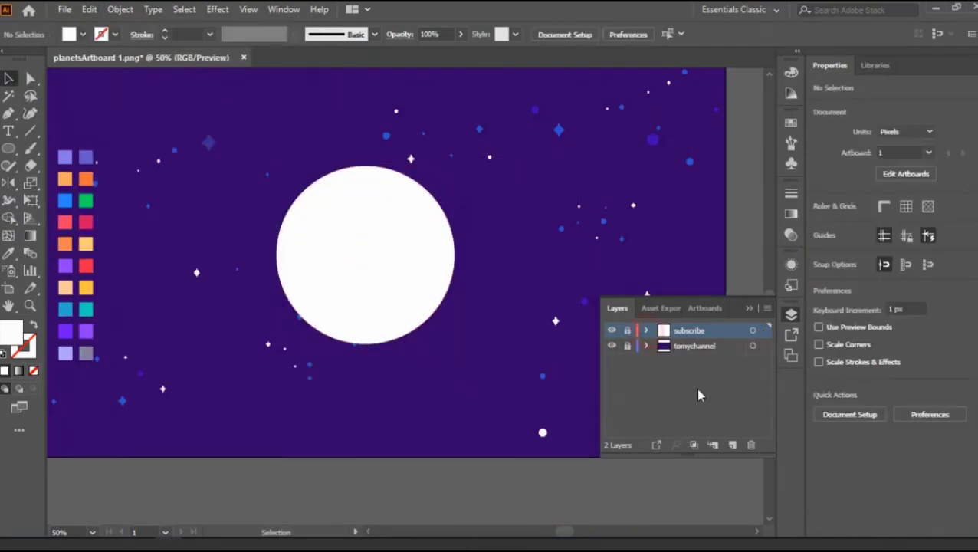
key("ctrl+l")
key("m")
key("Return")
left_click(89, 10)
left_click(148, 95)
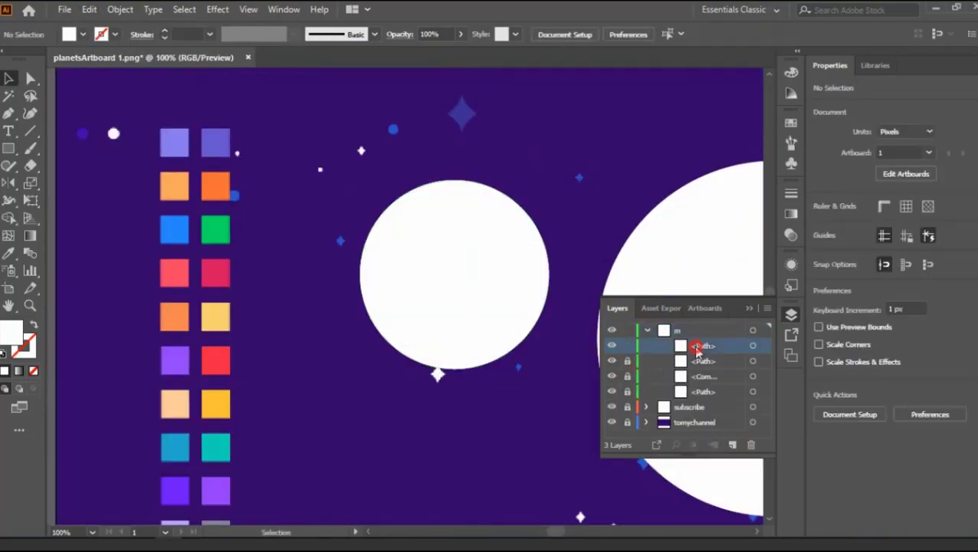
Fill the small circle light purple and draw three stripe rectangles across it
left_click(697, 347)
key("i")
left_click(184, 141)
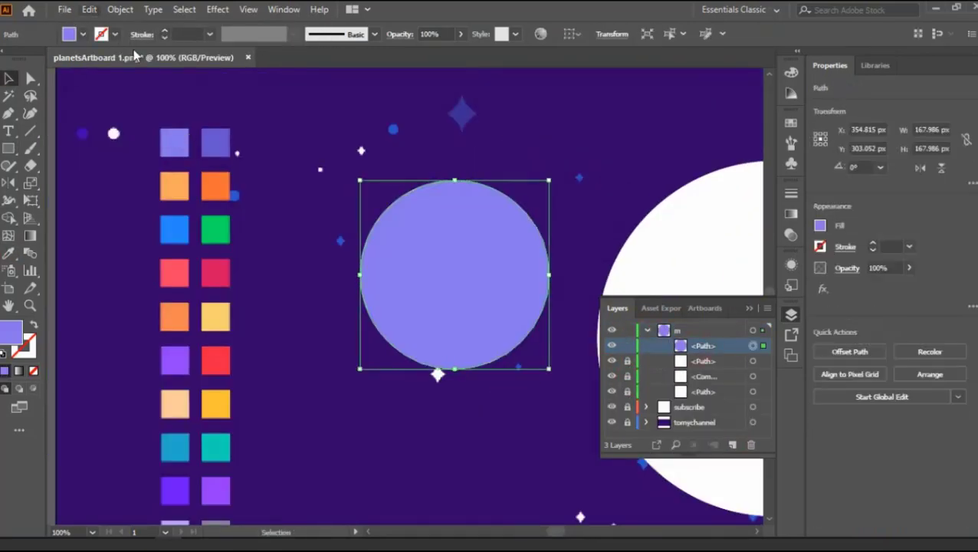
left_click_drag(502, 193, 548, 215)
left_click_drag(354, 228, 440, 251)
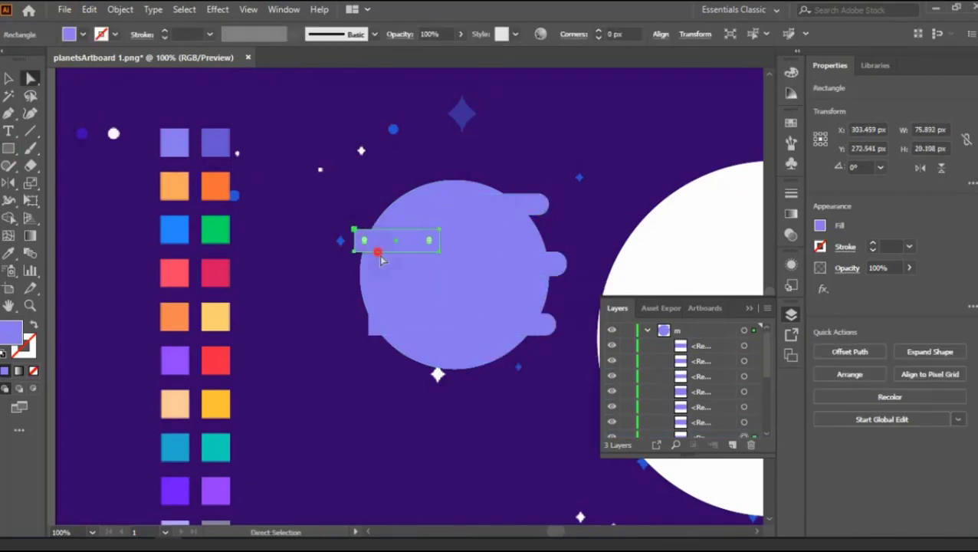
left_click_drag(381, 261, 397, 345)
Send the circle behind the stripes and move the bottom stripe up and right
scroll(459, 278, "up", 2)
key("v")
left_click(525, 333)
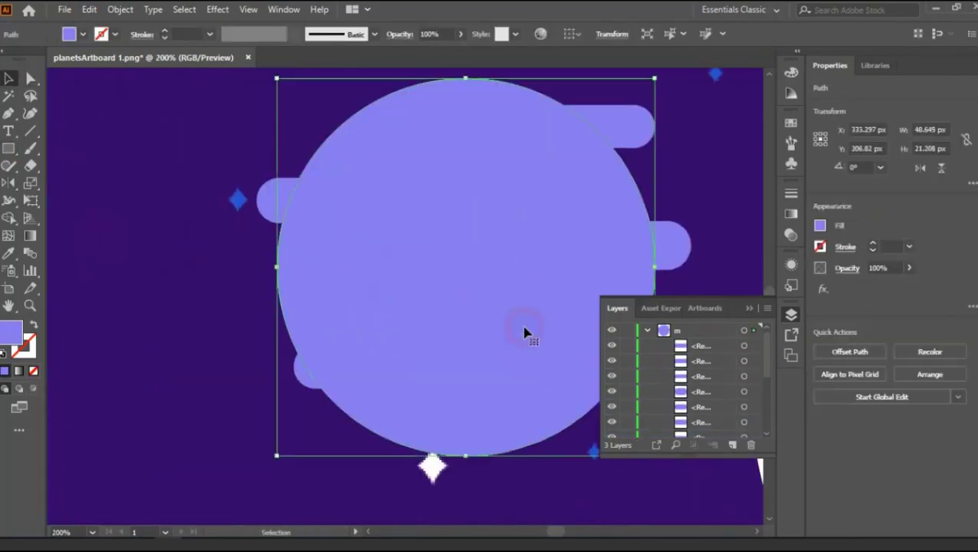
key("ctrl+minus")
key("ctrl+a")
key("ctrl+shift+bracketright")
scroll(501, 308, "up", 2)
left_click(90, 9)
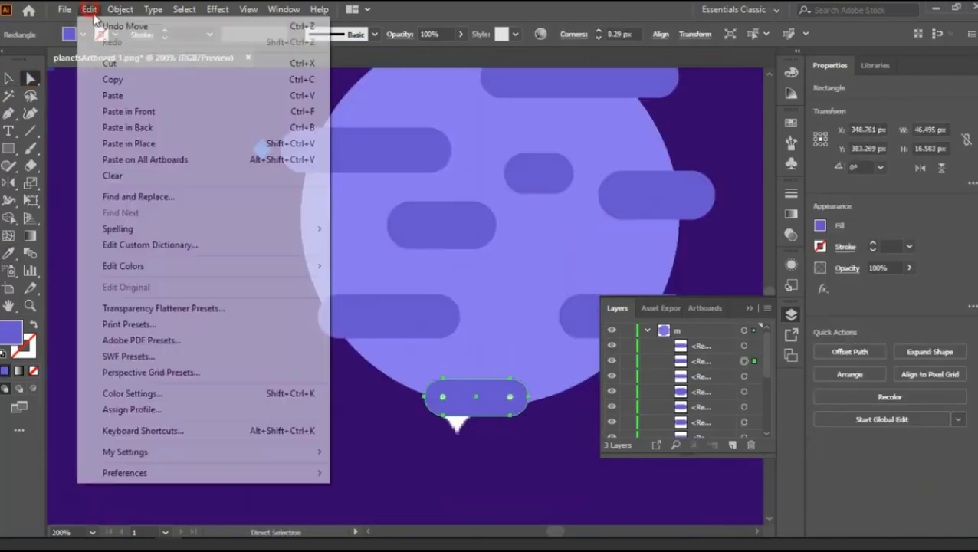
key("Escape")
key("v")
mouse_move(502, 393)
left_mouse_down()
mouse_move(546, 358)
mouse_move(536, 360)
left_mouse_up()
Clip the stripes inside the circle and colour the highlight circle light purple
scroll(536, 361, "down", 2)
scroll(524, 296, "up", 1)
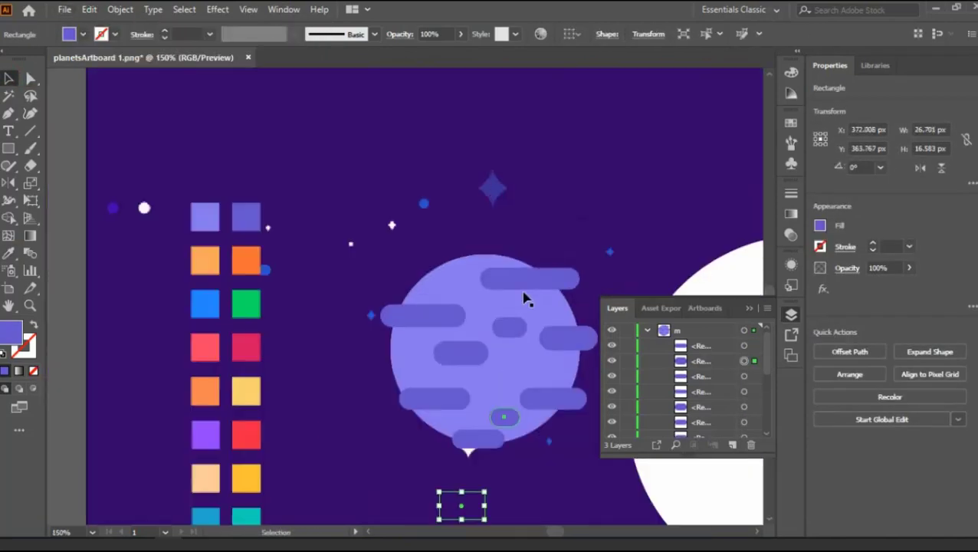
left_click(548, 212)
left_click(453, 338)
key("ctrl+7")
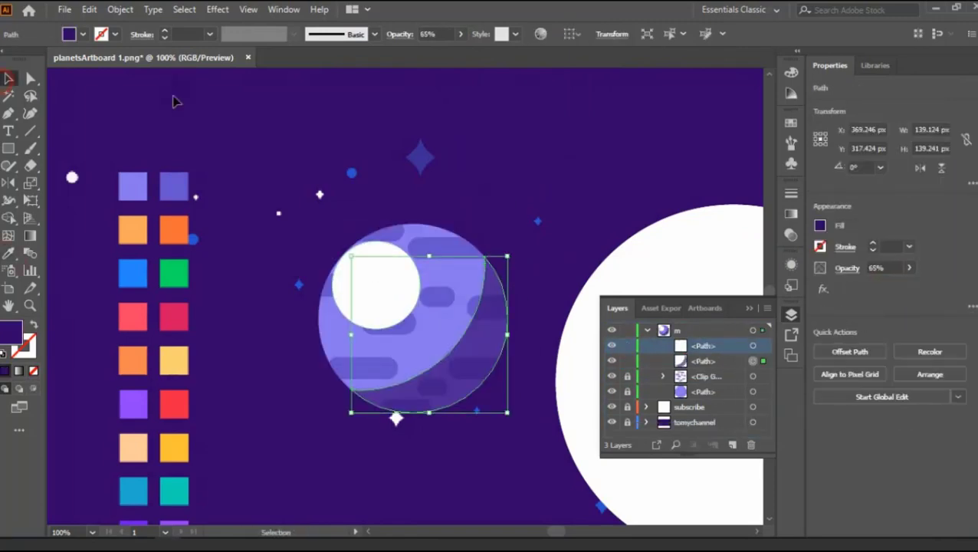
left_click(479, 196)
left_click(375, 301)
Lower the shadow shape's opacity and round the orange stripes' corners with Direct Selection
left_click(908, 267)
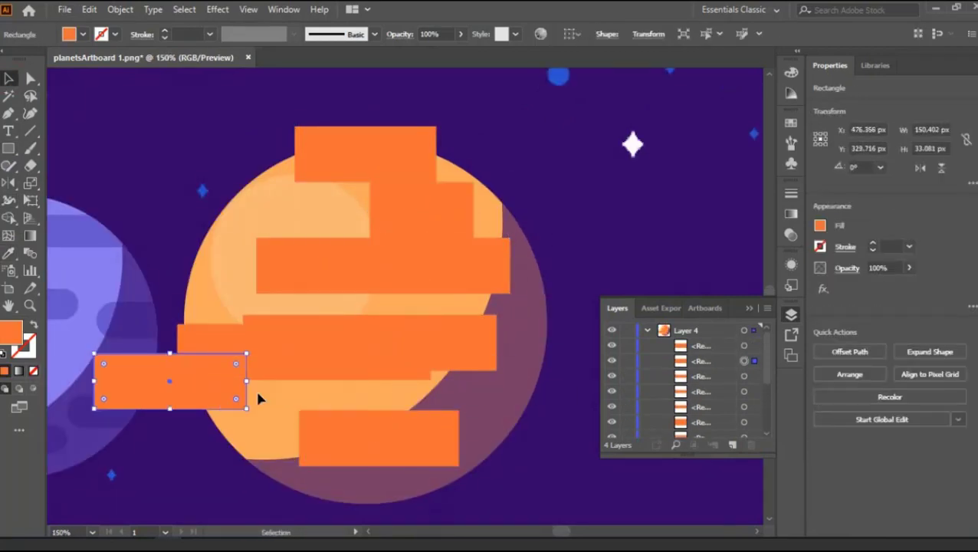
left_click(460, 191)
key("a")
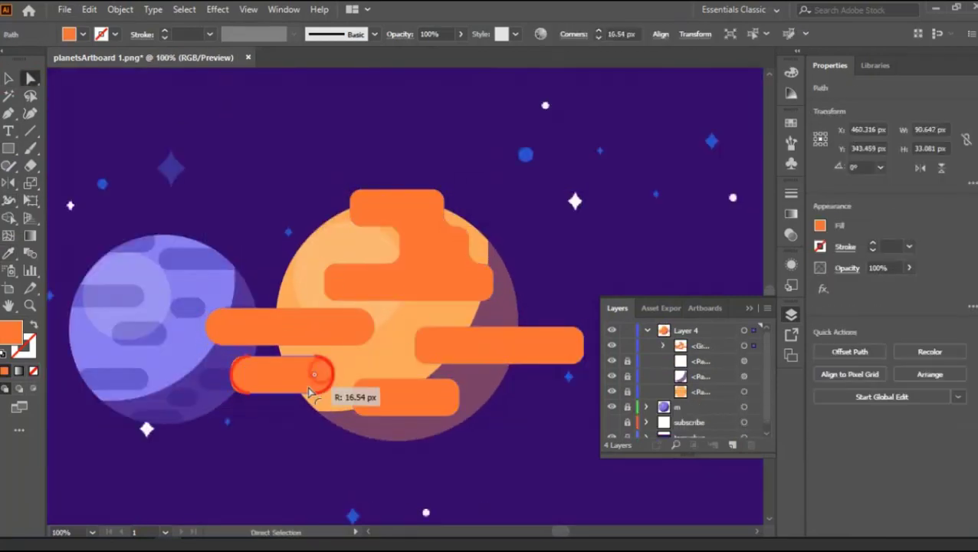
left_click_drag(338, 285, 324, 279)
Clip the rounded orange stripes inside the orange planet's circle
key("ctrl+plus")
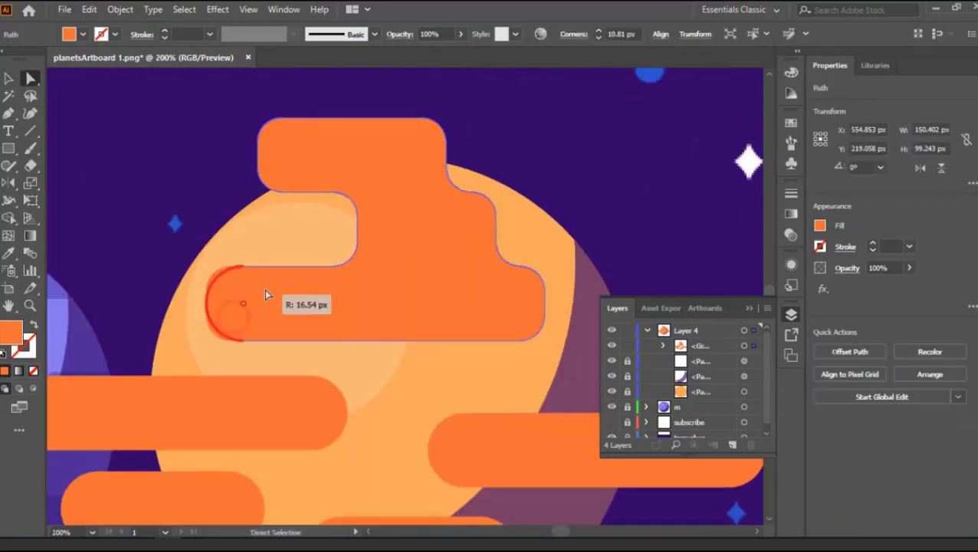
key("ctrl+minus")
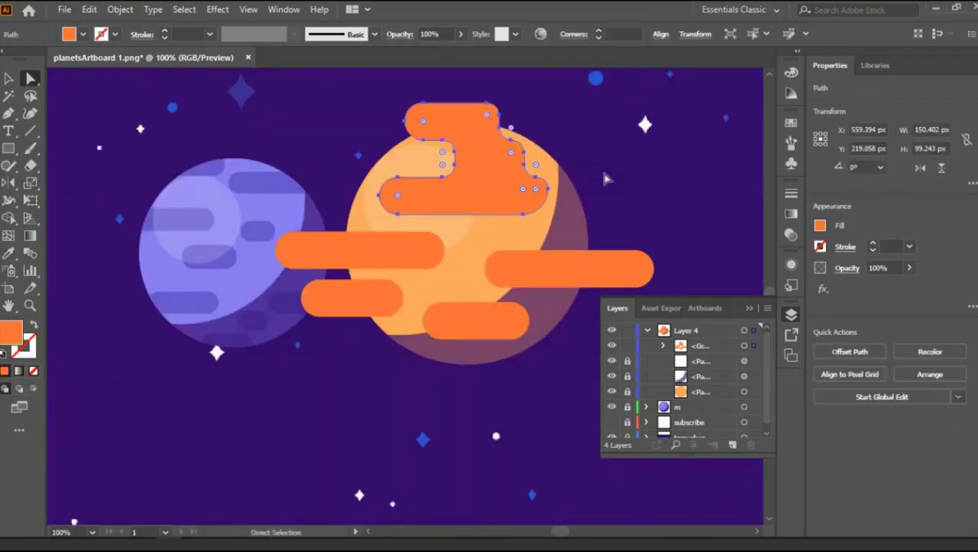
key("ctrl+7")
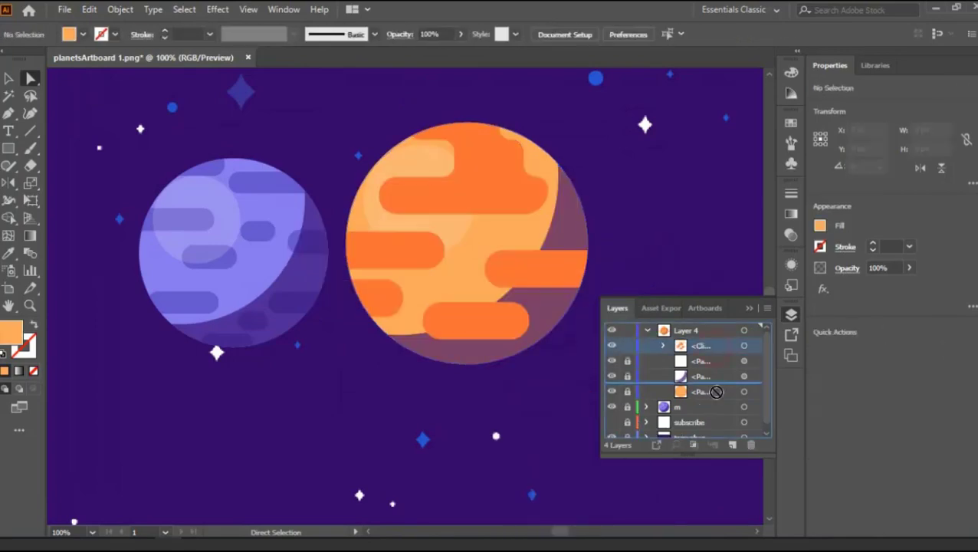
key("v")
key("ctrl+minus")
Select the orange planet and zoom in on it
left_click(551, 207)
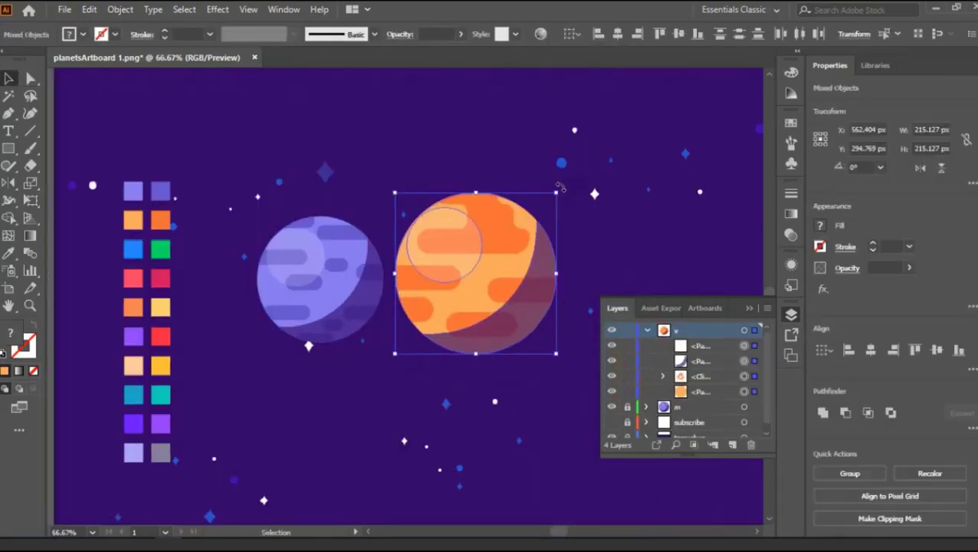
key("ctrl+plus")
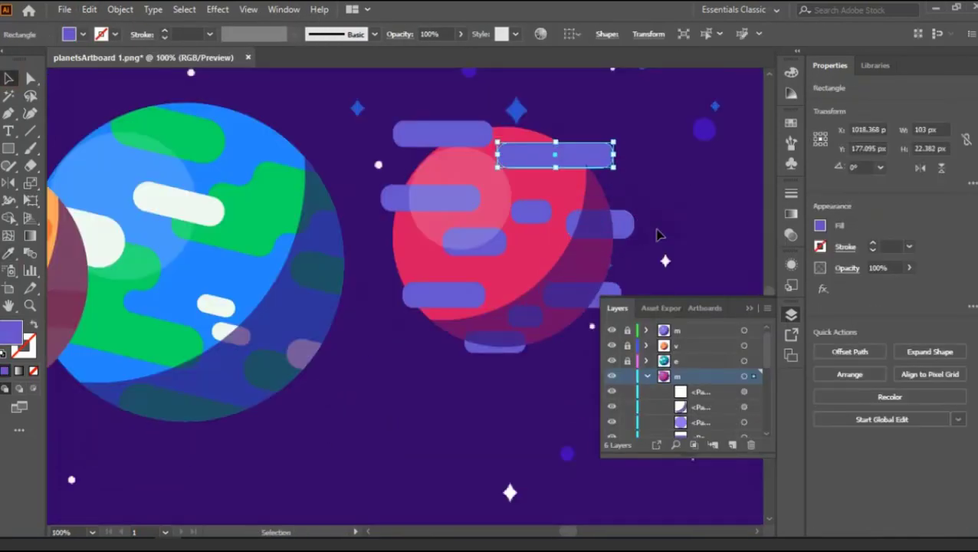
Select the four red stripes with the circle and make a clipping mask
left_click(599, 224, "shift")
left_click(531, 212, "shift")
left_click(475, 241, "shift")
left_click(429, 197, "shift")
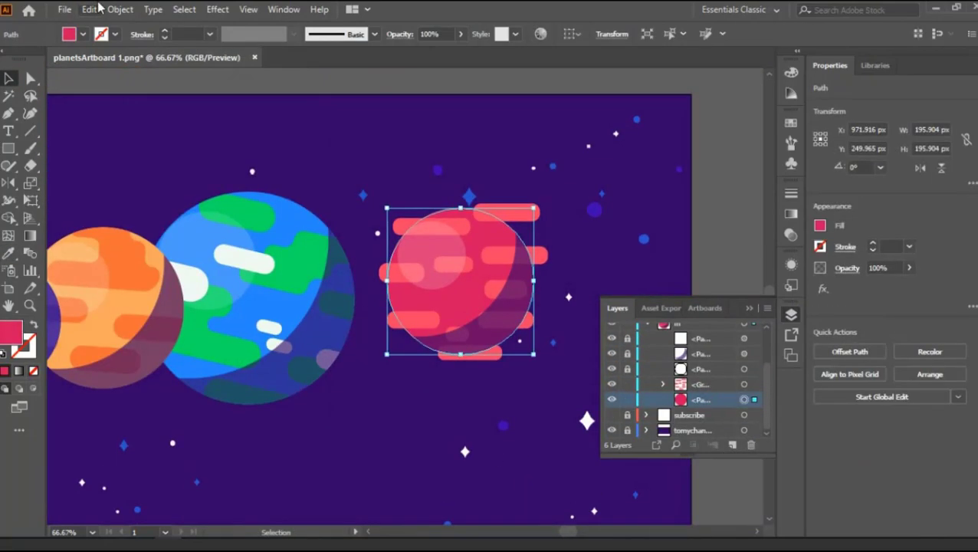
left_click(715, 384, "shift")
right_click(469, 181)
left_click(545, 421)
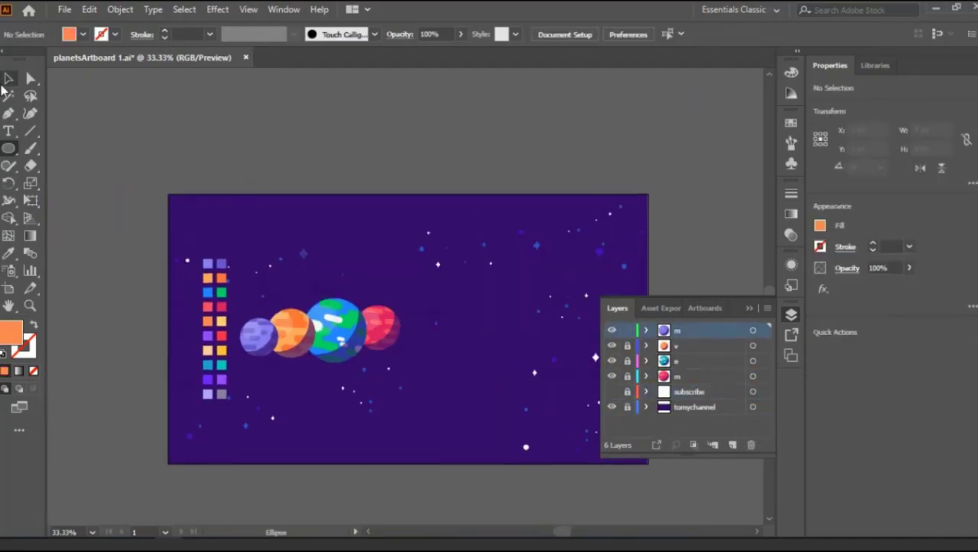
Paste the purple planet onto the artboard and enlarge it into a big planet
left_click(9, 78)
left_click(89, 9)
key("Escape")
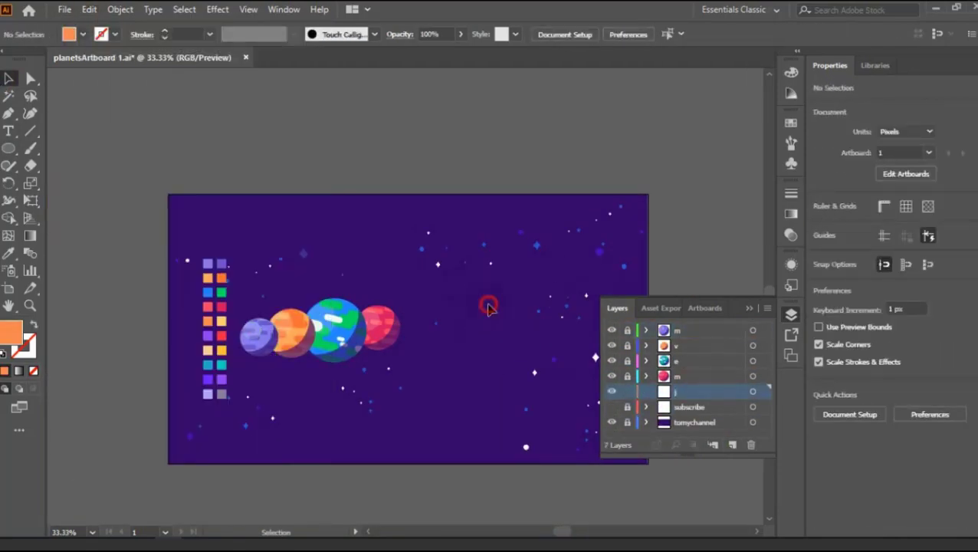
left_click(89, 9)
left_click(115, 88)
left_click_drag(424, 314, 515, 379)
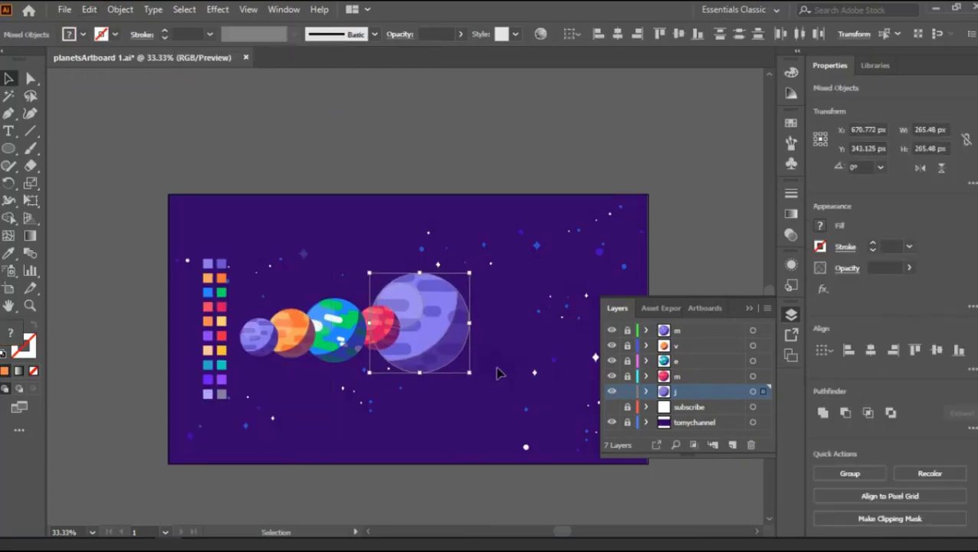
left_click(497, 373)
Paste a copy of the base circle in layer j and draw three stripe bands across the big planet
scroll(497, 373, "up", 1)
left_click(645, 391)
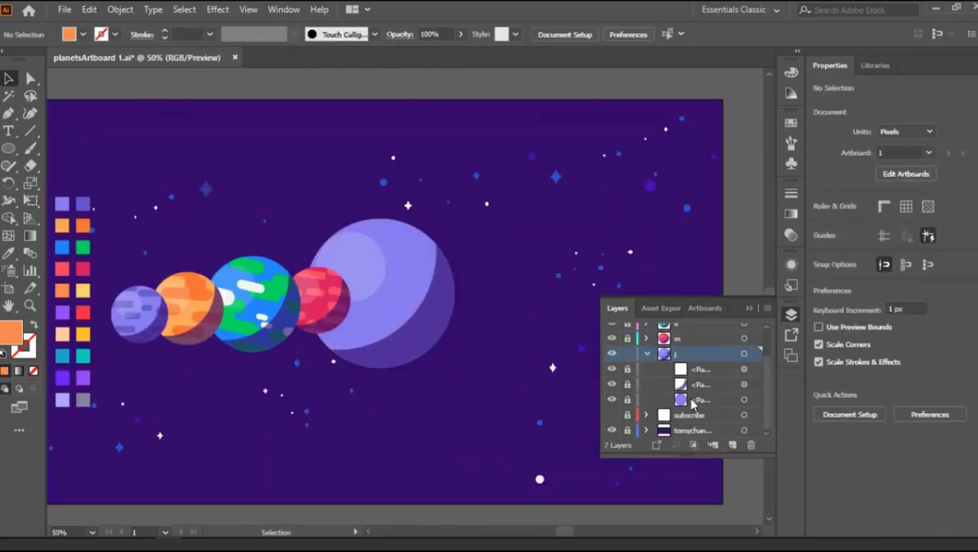
left_click(89, 9)
left_click(115, 111)
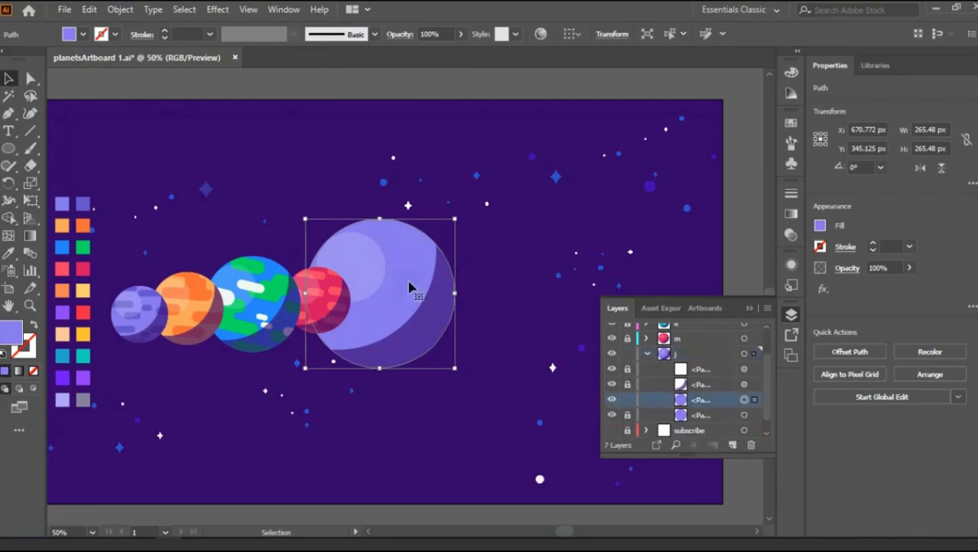
left_click(8, 147)
left_click(61, 148)
scroll(346, 268, "up", 1)
left_click_drag(306, 211, 470, 244)
scroll(399, 306, "down", 1)
left_click_drag(308, 356, 485, 396)
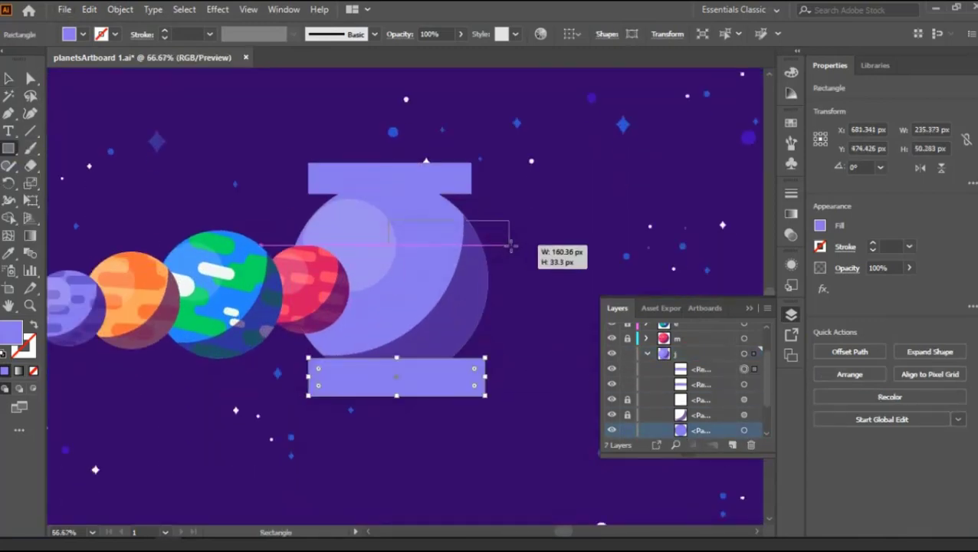
scroll(373, 320, "down", 1)
left_click_drag(282, 198, 350, 224)
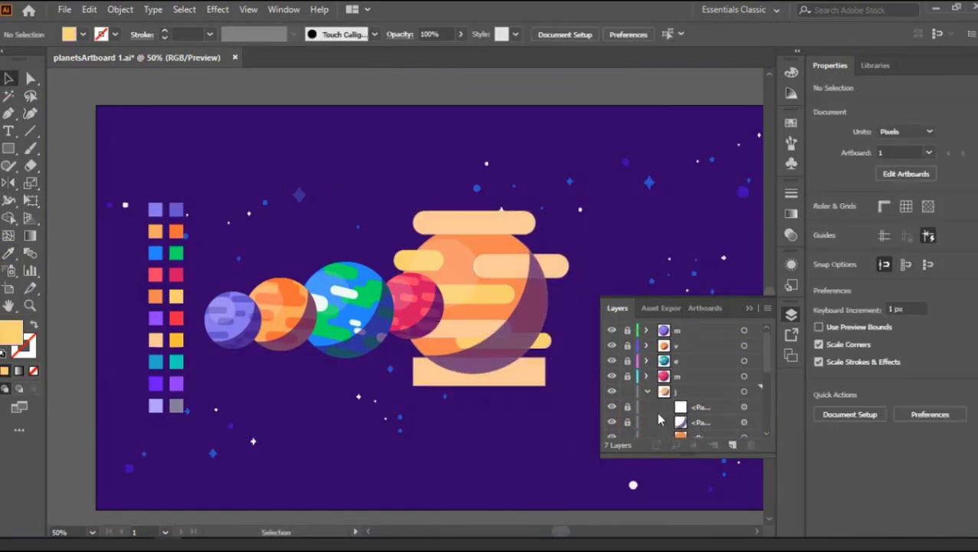
Clip the stripes inside the orange planet, rotate them diagonally, and move the purple copy to the row's end
right_click(502, 238)
left_click(567, 393)
left_click(627, 383)
left_click(540, 233)
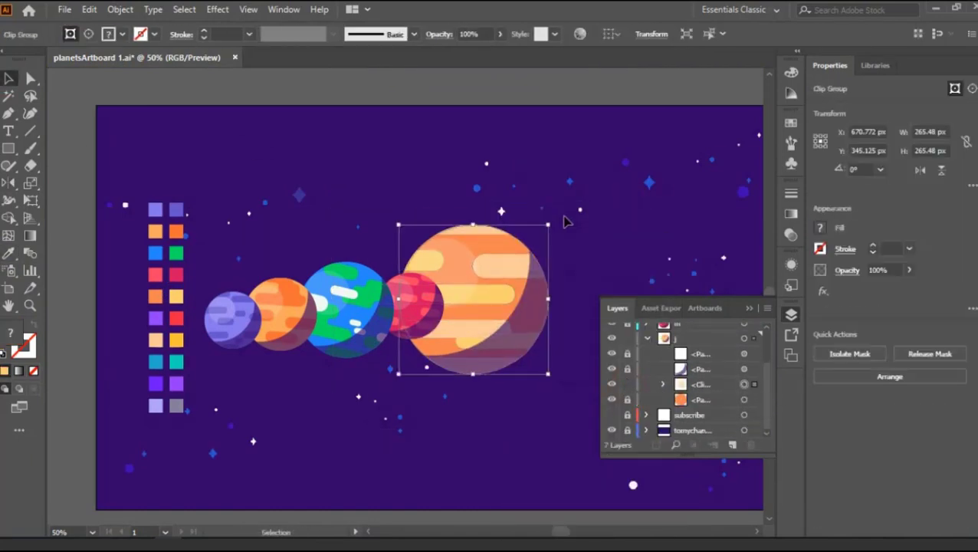
left_click_drag(581, 264, 596, 267)
left_click(596, 268)
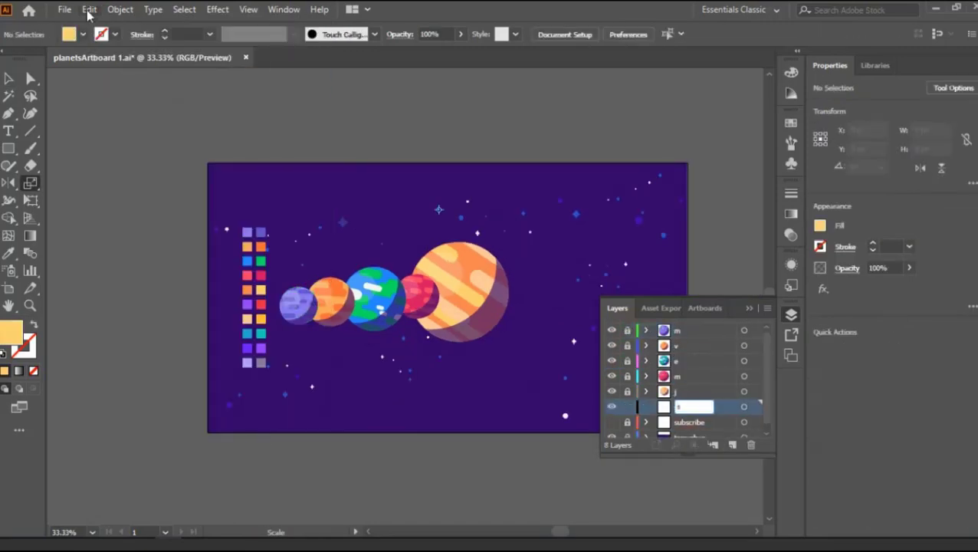
left_click_drag(409, 276, 583, 267)
Paste a copy of the purple base circle in front and fill it peach with the Eyedropper
scroll(584, 267, "up", 2)
left_click(646, 406)
key("alt+e")
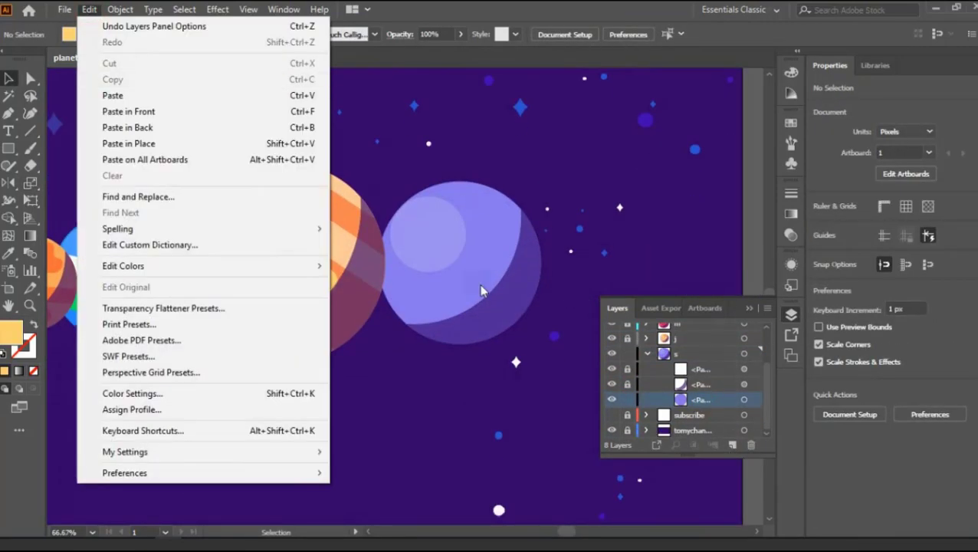
left_click(481, 289)
key("ctrl+c")
key("ctrl+f")
key("ctrl+minus")
key("i")
left_click(498, 335)
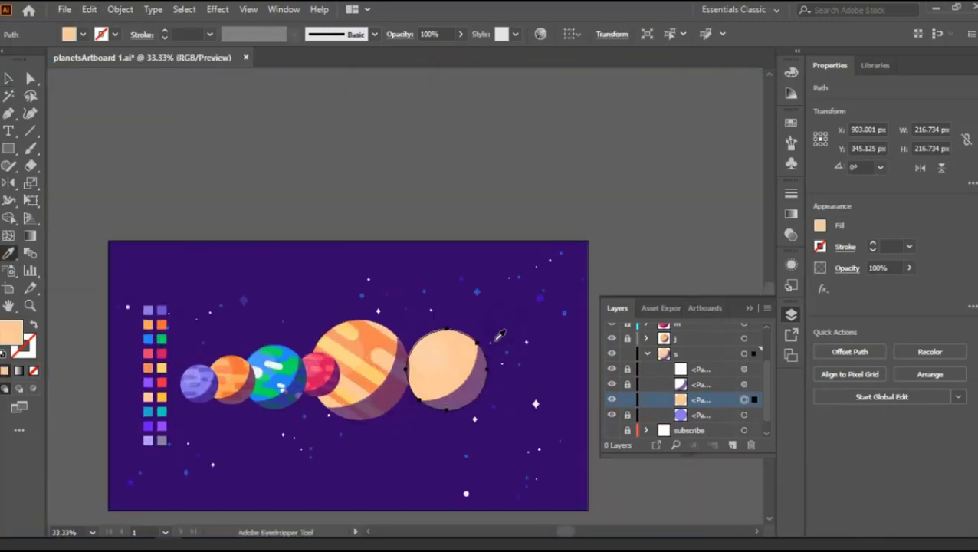
Draw four yellow stripe bars across the right-hand planet
key("ctrl+plus")
key("m")
left_click_drag(457, 273, 506, 285)
key("ctrl+plus")
key("ctrl+plus")
key("ctrl+minus")
key("ctrl+minus")
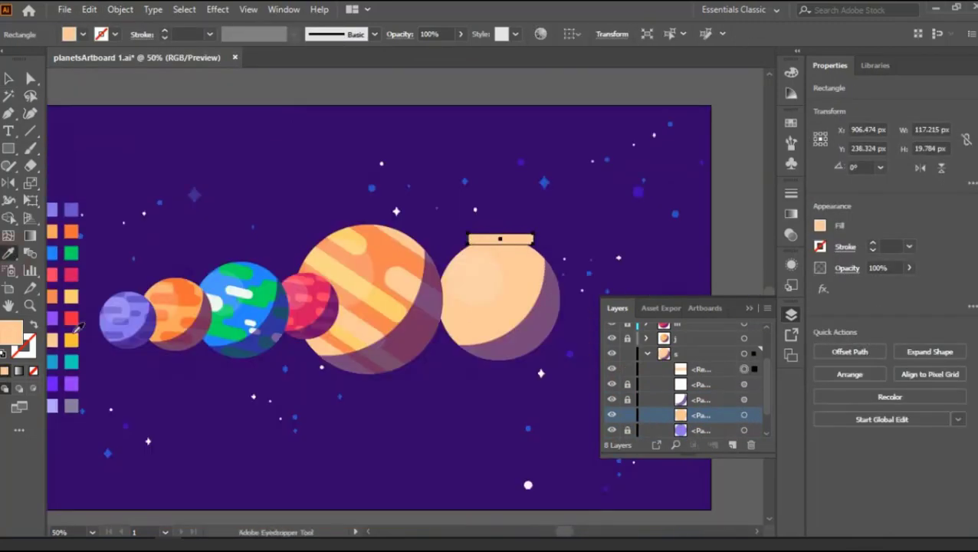
left_click(70, 338)
key("ctrl+plus")
left_click_drag(266, 224, 448, 253)
left_click_drag(289, 268, 573, 279)
left_click_drag(568, 297, 400, 322)
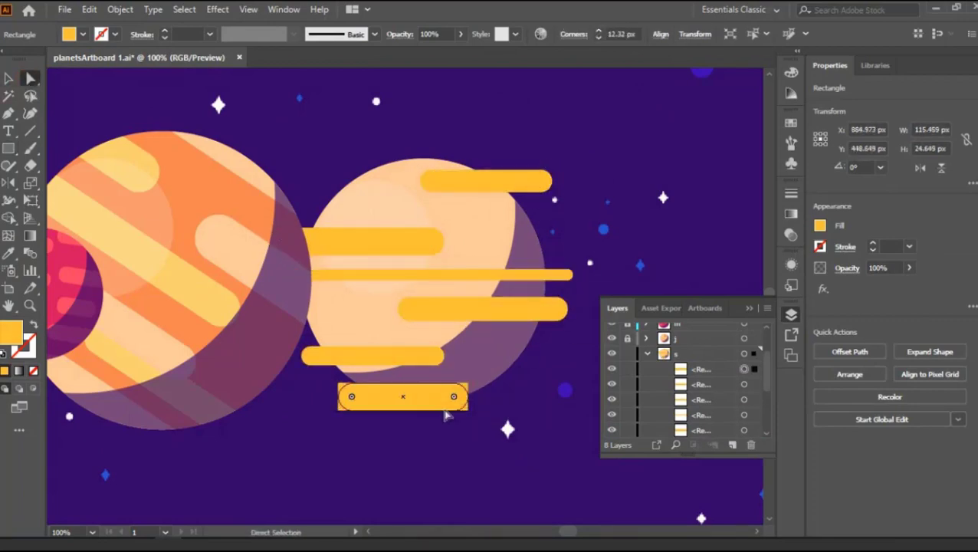
Bring the peach circle to front and clip the yellow bars inside it
key("v")
left_click_drag(701, 430, 701, 359)
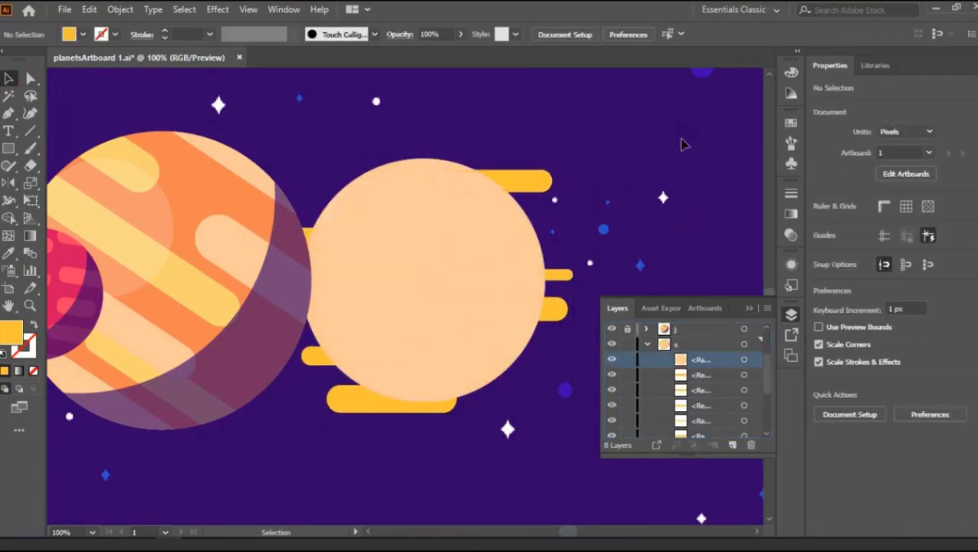
left_click_drag(681, 144, 384, 414)
right_click(455, 235)
left_click(511, 393)
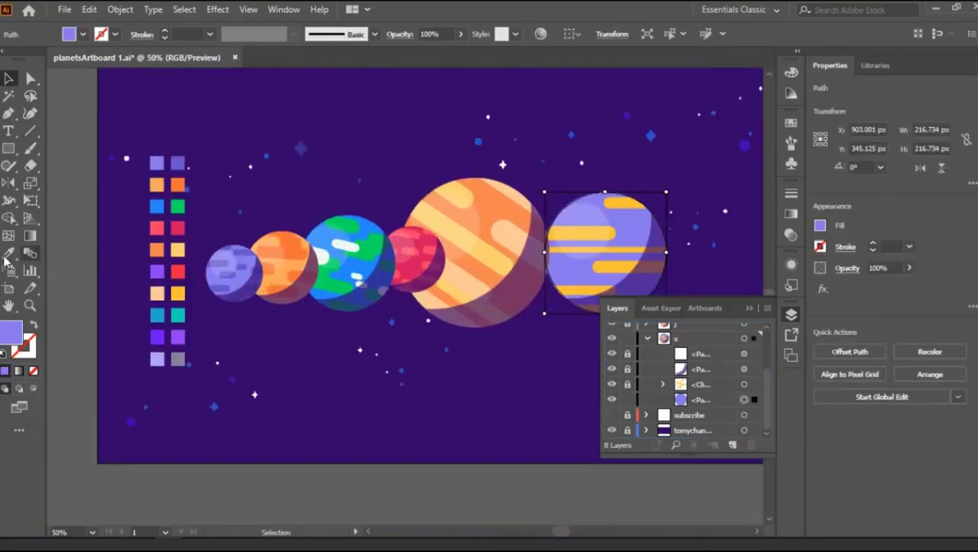
Paste a copy of the base circle in front and draw two nested flat ellipses for the ring
left_click(89, 9)
key("ctrl+f")
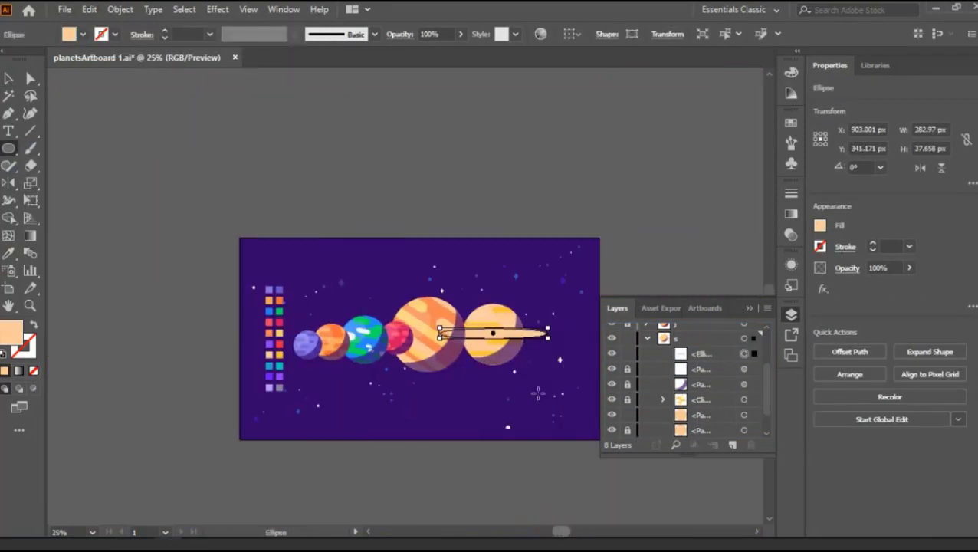
left_click(89, 9)
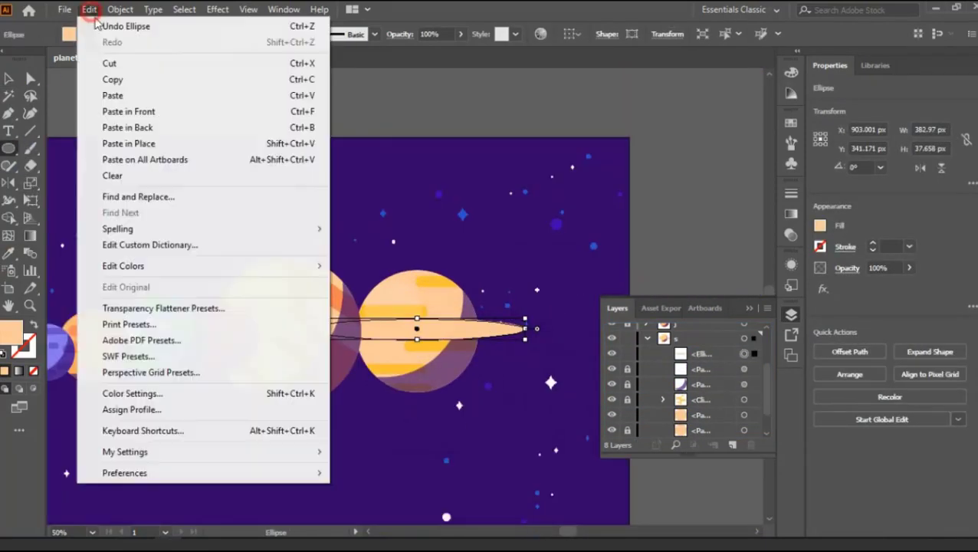
left_click(146, 128)
left_click_drag(571, 305, 571, 306)
key("ctrl+plus")
Cut the ring's back section with Shape Builder and tilt the teal ring with the planet
scroll(535, 403, "down", 1)
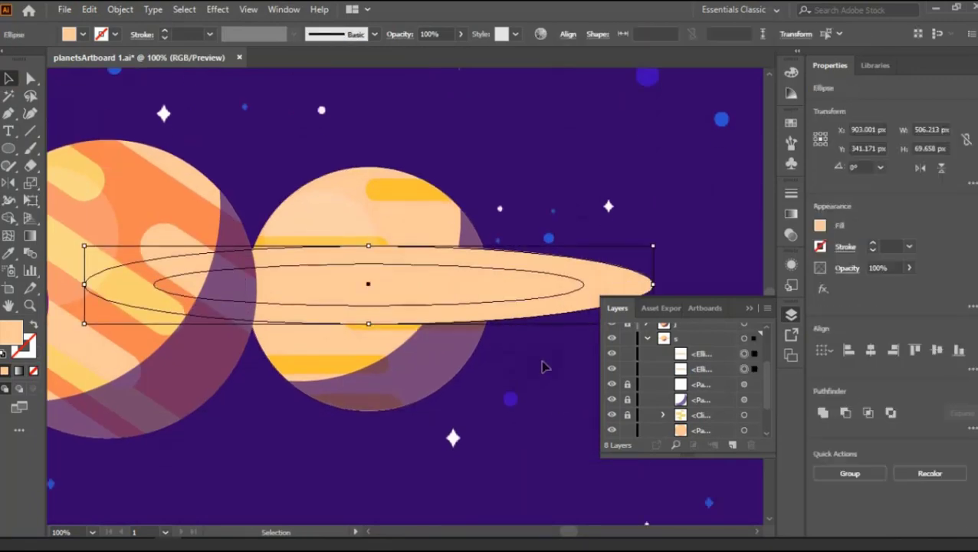
key("ctrl+8")
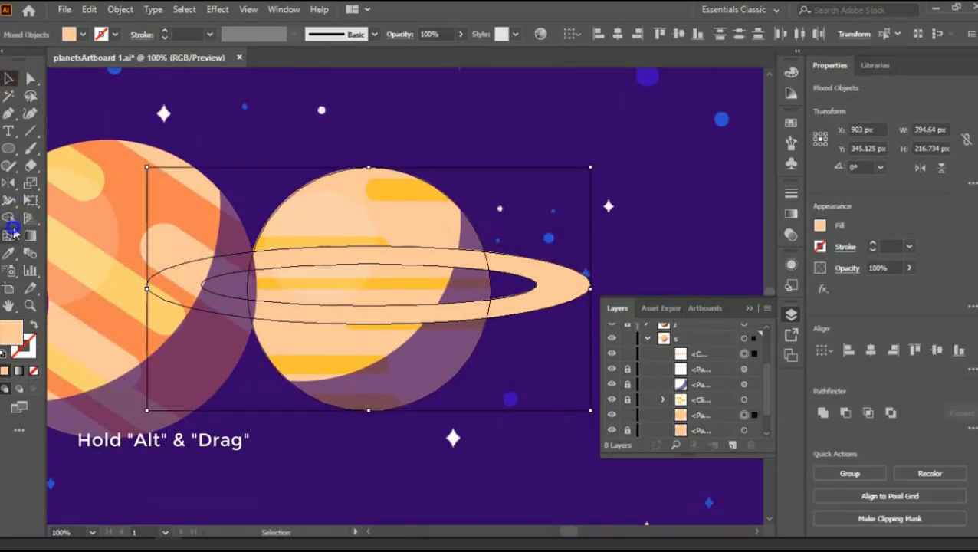
key("shift+m")
left_click_drag(248, 308, 489, 309)
key("ctrl+minus")
key("ctrl+minus")
key("ctrl+minus")
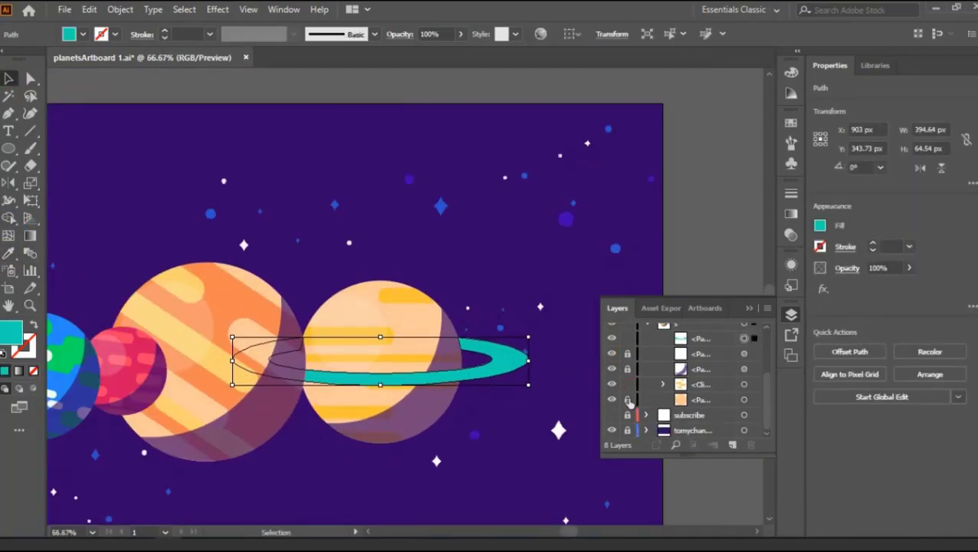
left_click_drag(550, 309, 558, 331)
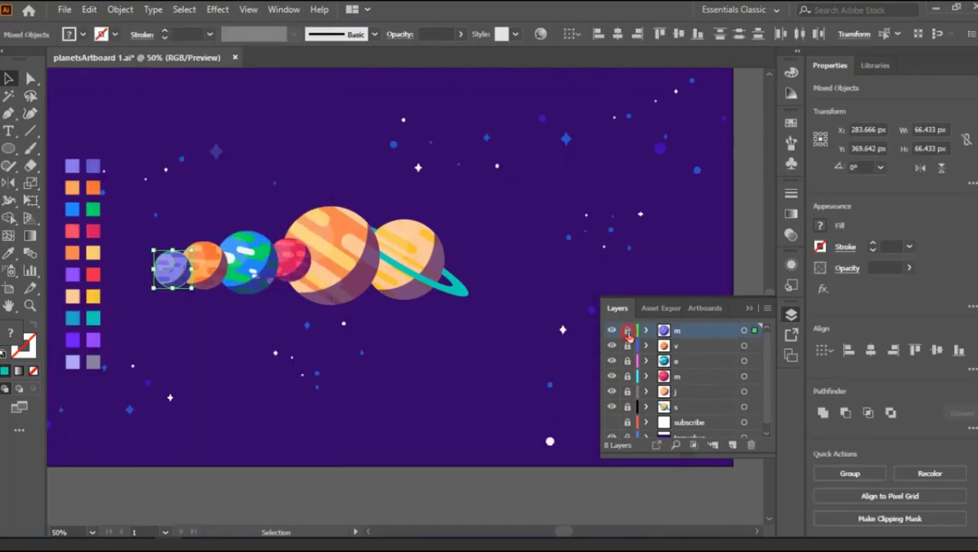
Place a copy of the small purple planet beside Saturn and rotate its stripes
left_click_drag(201, 256, 410, 289)
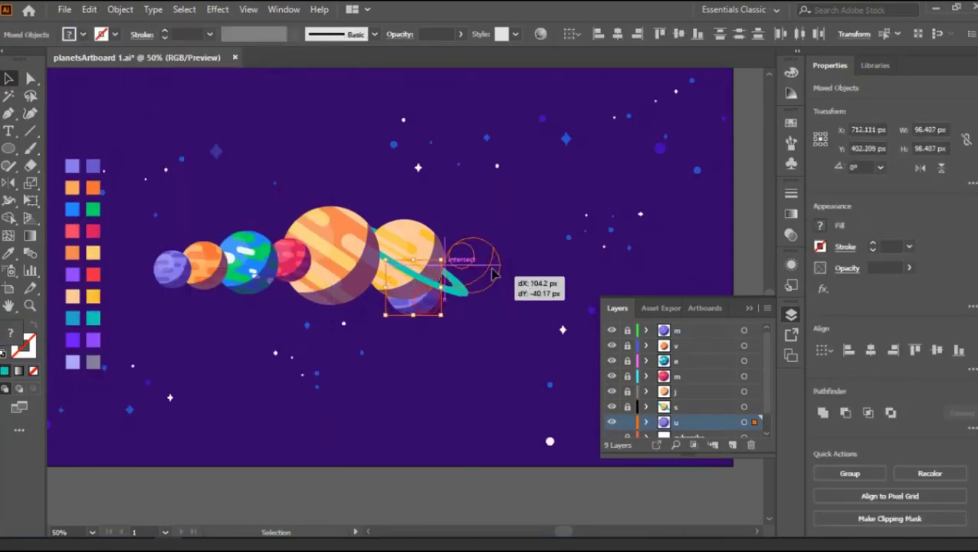
left_click_drag(494, 273, 490, 267)
scroll(490, 267, "up", 2)
left_click(498, 247)
left_click(460, 230)
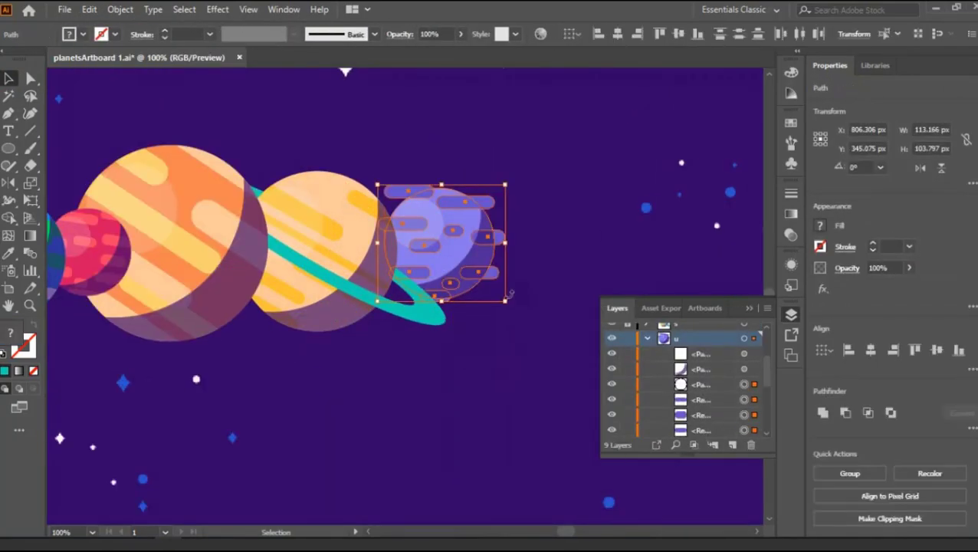
left_click(517, 227)
left_click(466, 201)
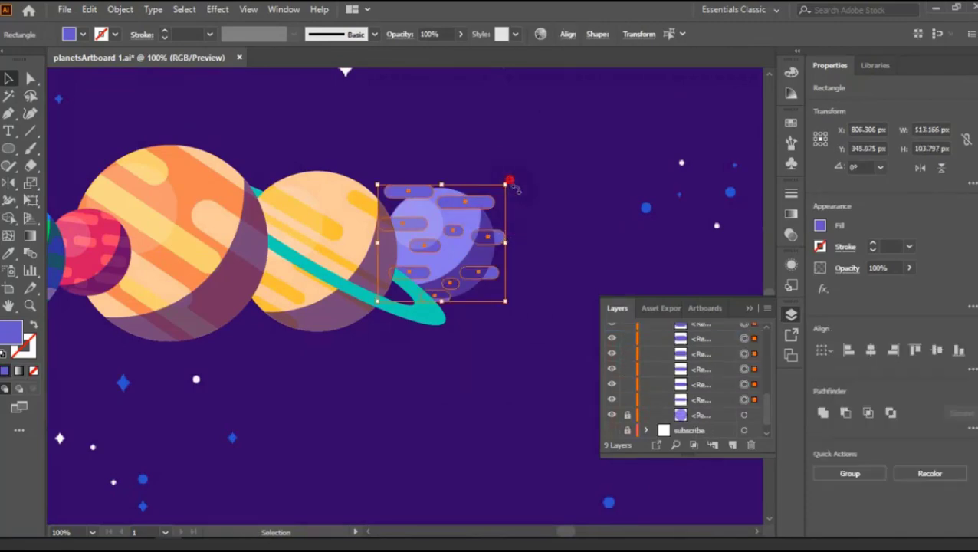
left_click_drag(510, 182, 535, 193)
scroll(534, 193, "down", 3)
scroll(514, 341, "up", 3)
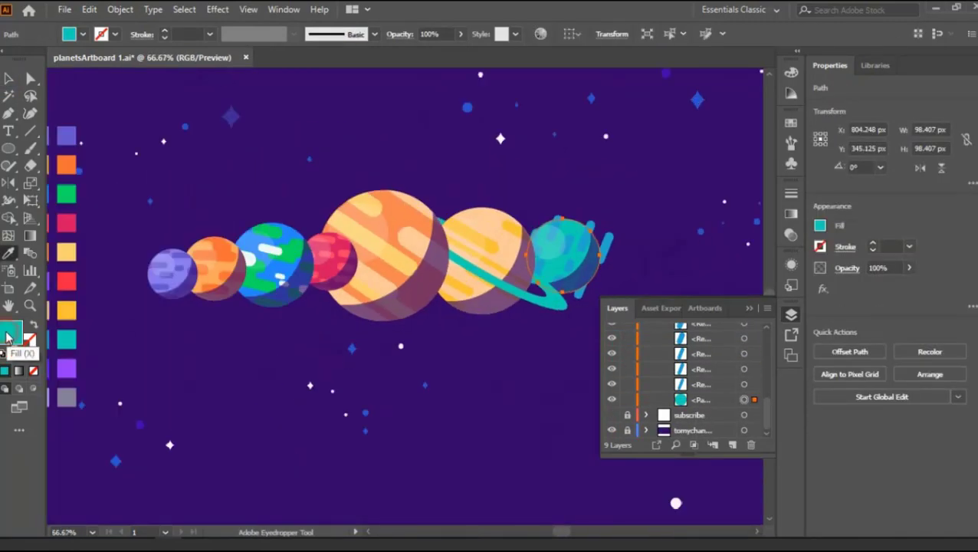
Set the new planet's fill to a darker cyan in the Color Picker
double_click(11, 334)
key("Return")
double_click(11, 334)
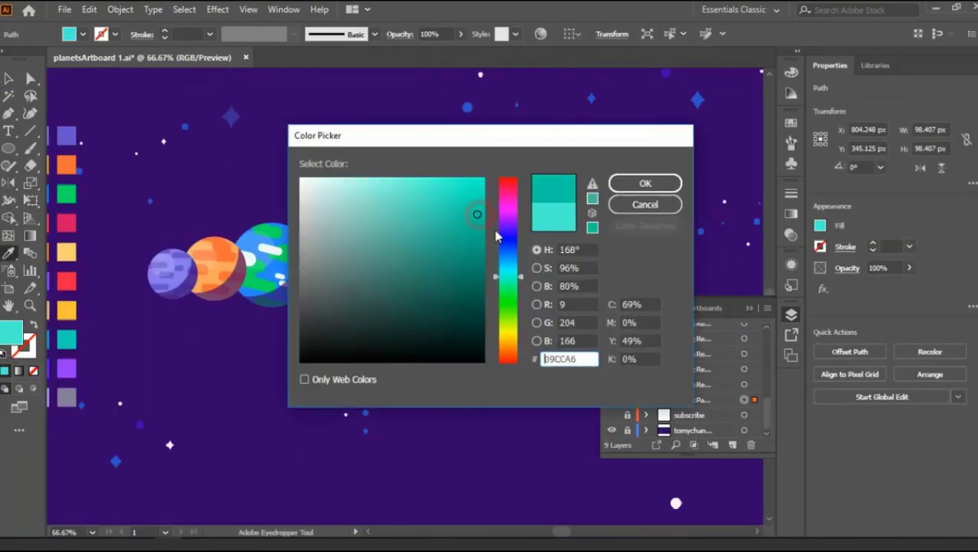
left_click(447, 203)
key("Return")
key("v")
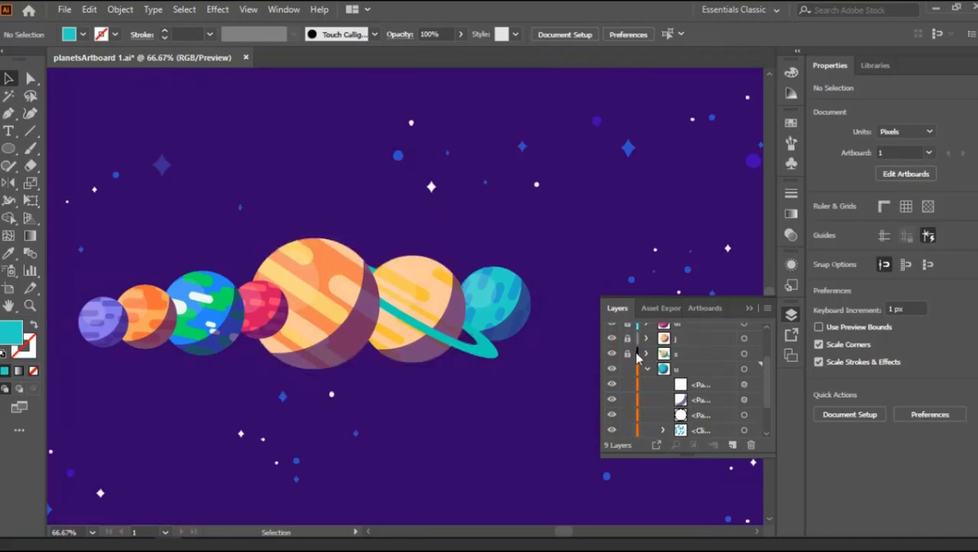
Paste a planet copy after teal Uranus, release its clipping mask and recolour it purple as Neptune
left_click(90, 10)
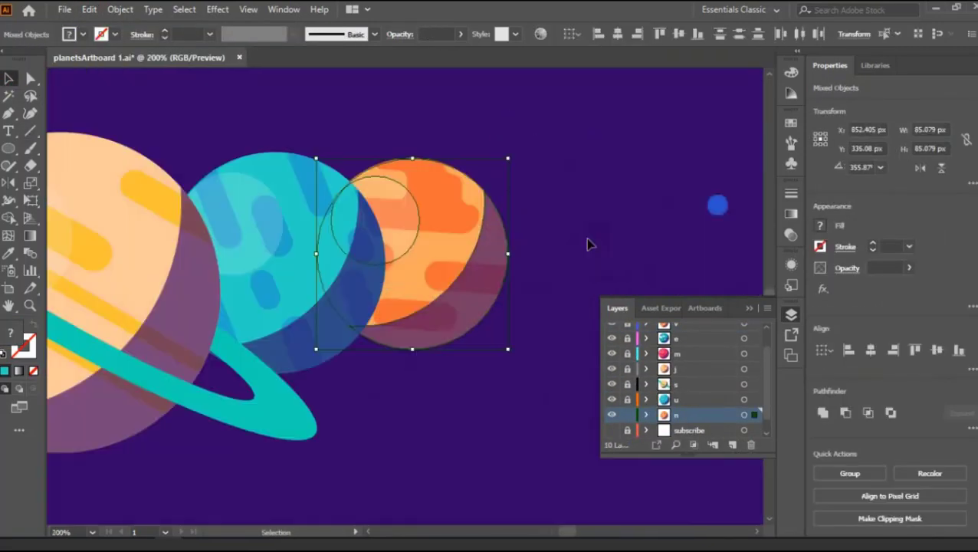
right_click(479, 205)
left_click(534, 327)
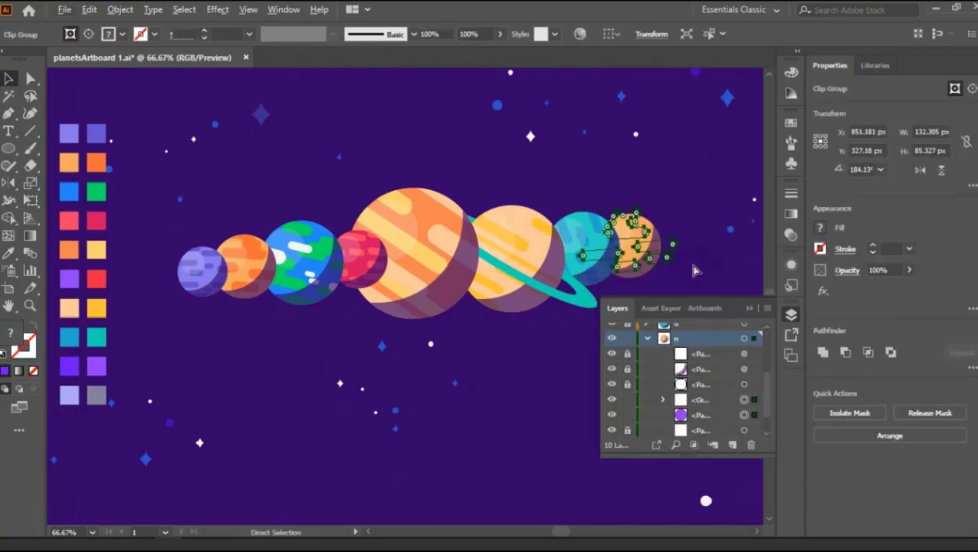
left_click(627, 430)
left_click(627, 430)
left_click(630, 399)
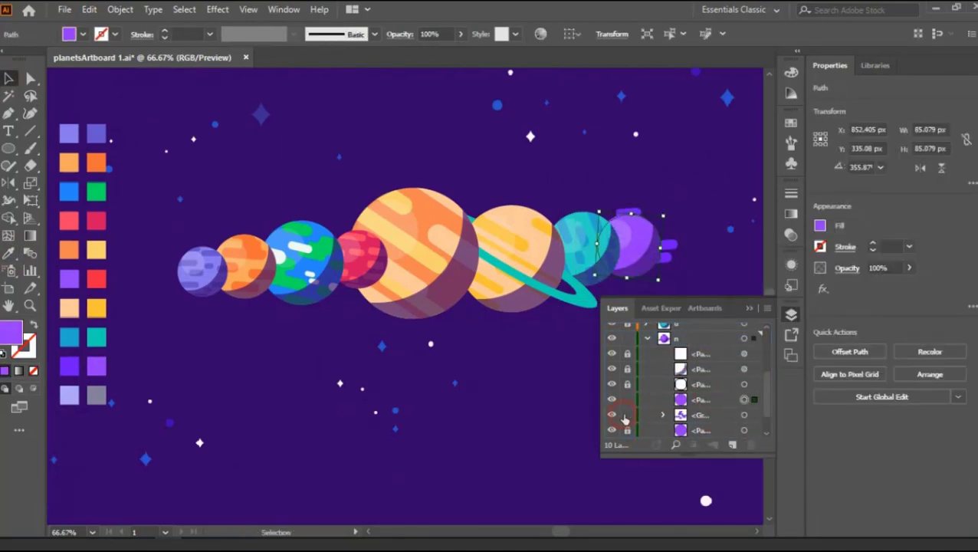
left_click(89, 10)
Paste a small planet copy at the end of the row and release its clipping mask
left_click(149, 94)
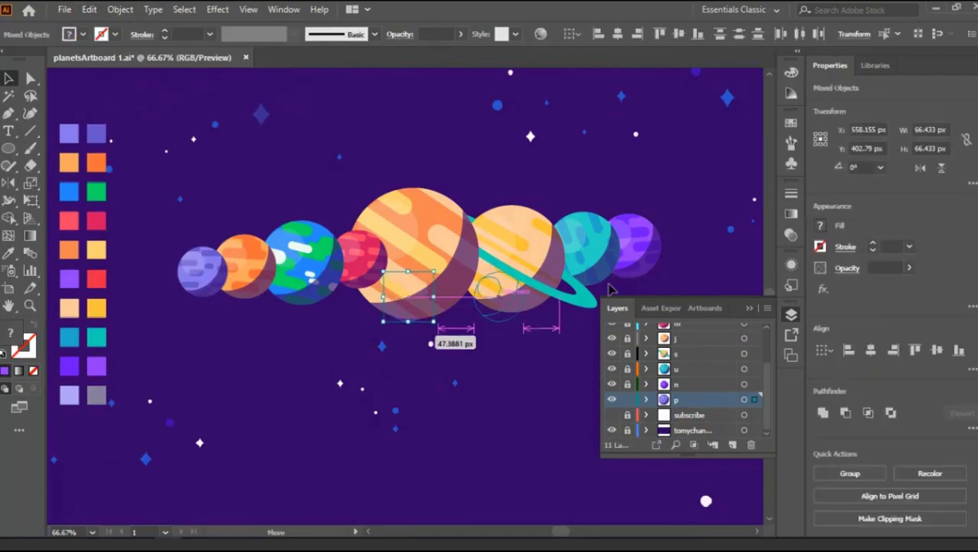
scroll(718, 261, "down", 1)
left_click(646, 402)
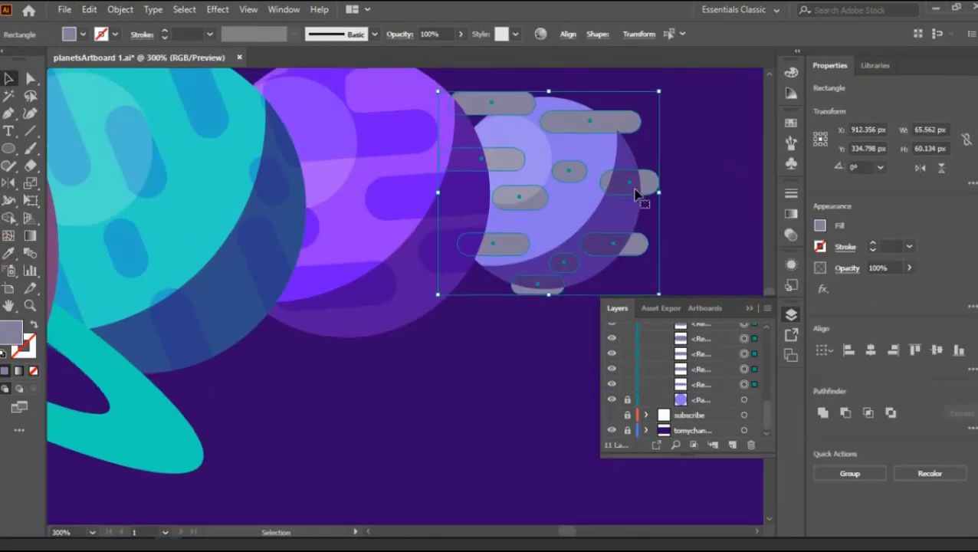
right_click(645, 198)
left_click(682, 284)
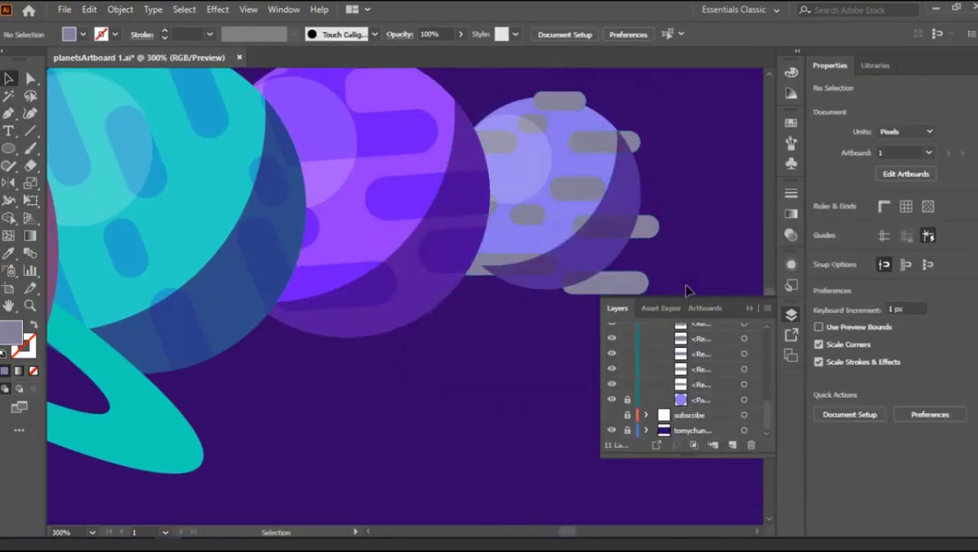
Make Pluto pale lavender with grey stripes and re-clip the stripes inside it with Ctrl+7
left_click(613, 229)
left_click(89, 10)
left_click(113, 78)
key("ctrl+f")
key("ctrl+minus")
key("ctrl+7")
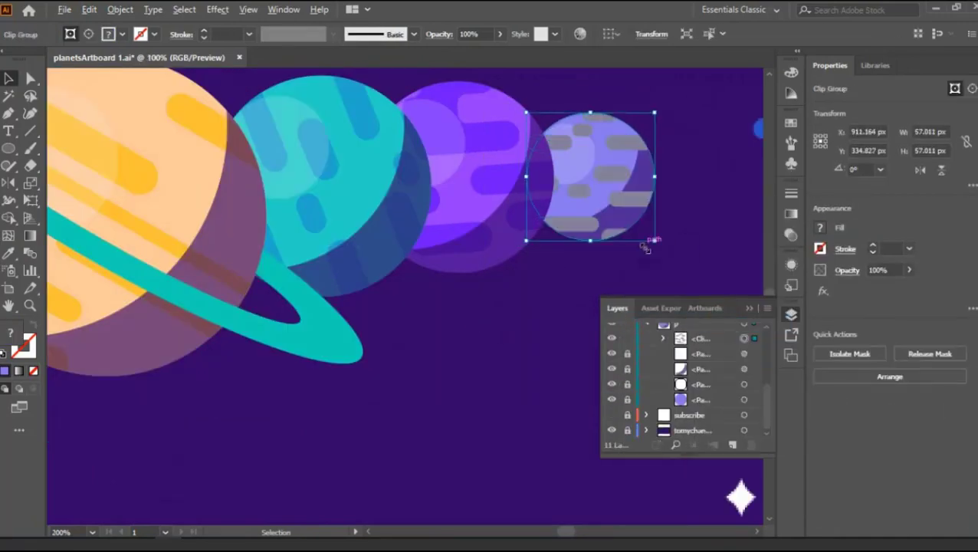